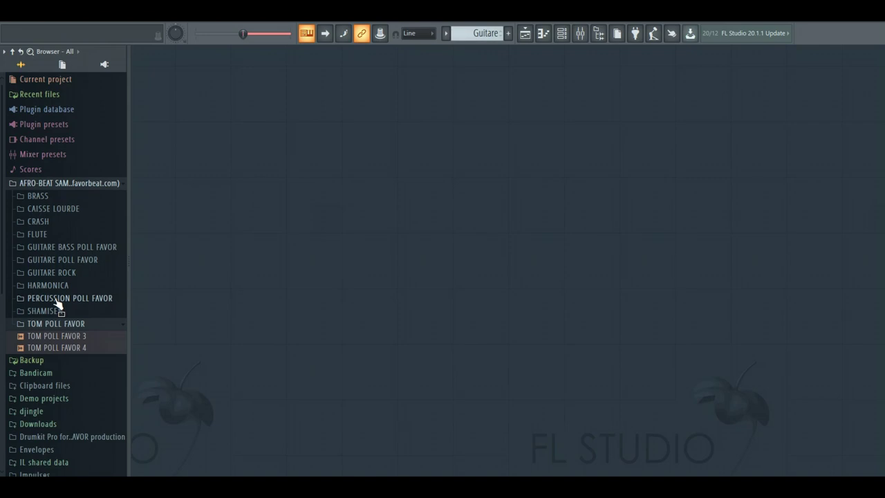
# - Preview BRASS POLL FAVOR 4 from the BRASS sample folder and load it into a new channel
pyautogui.click(88, 323)
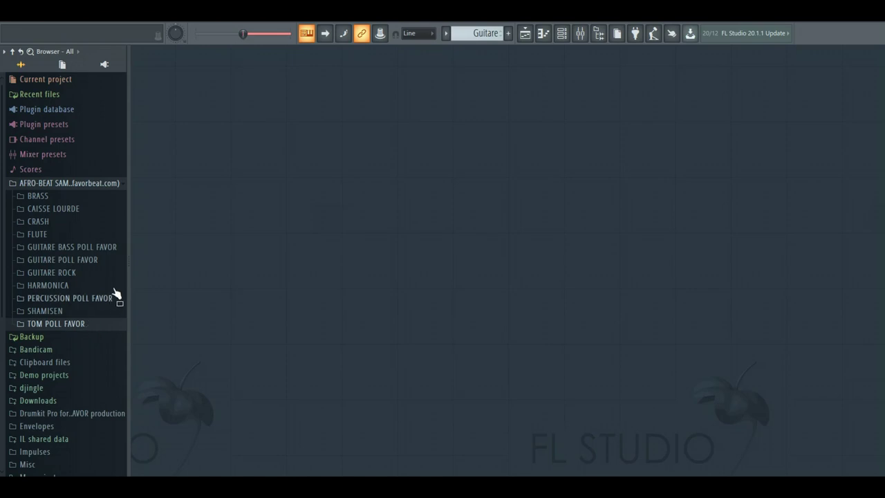
pyautogui.click(70, 197)
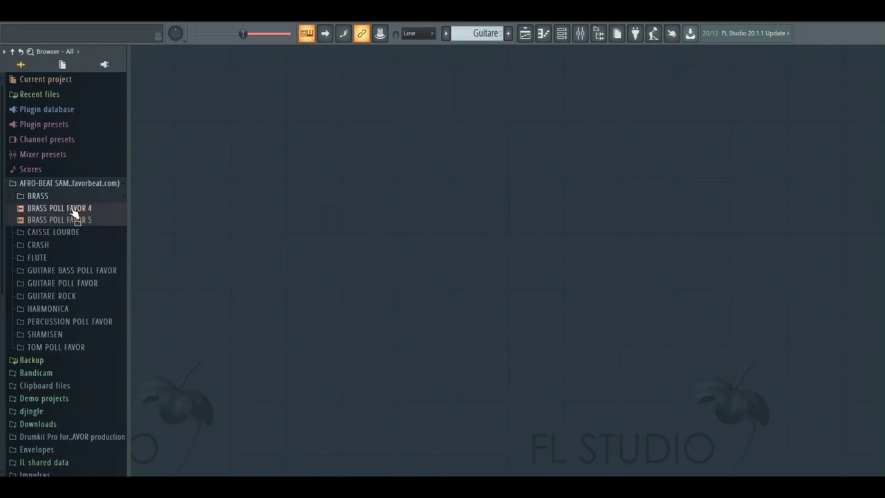
pyautogui.click(73, 210)
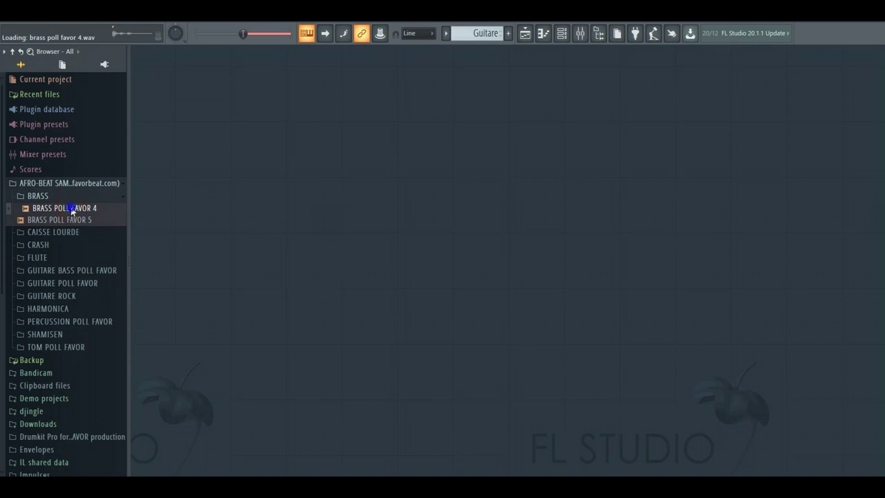
pyautogui.rightClick(78, 206)
pyautogui.click(90, 219)
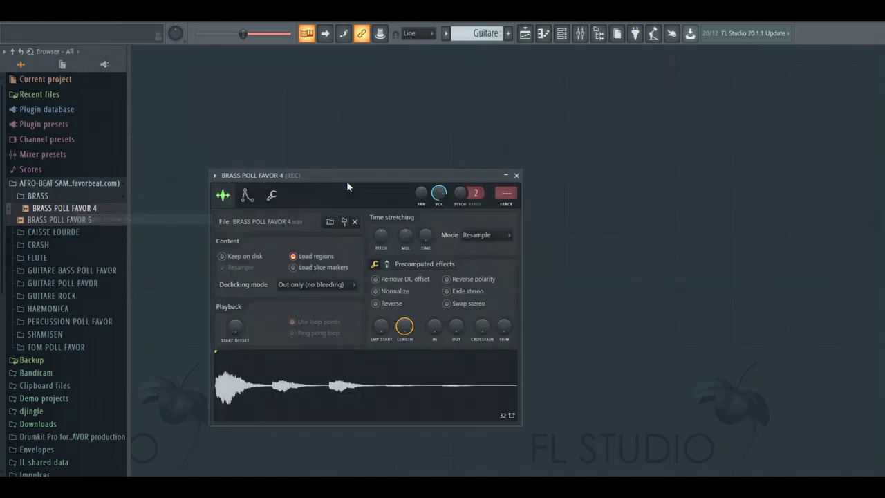
pyautogui.click(516, 175)
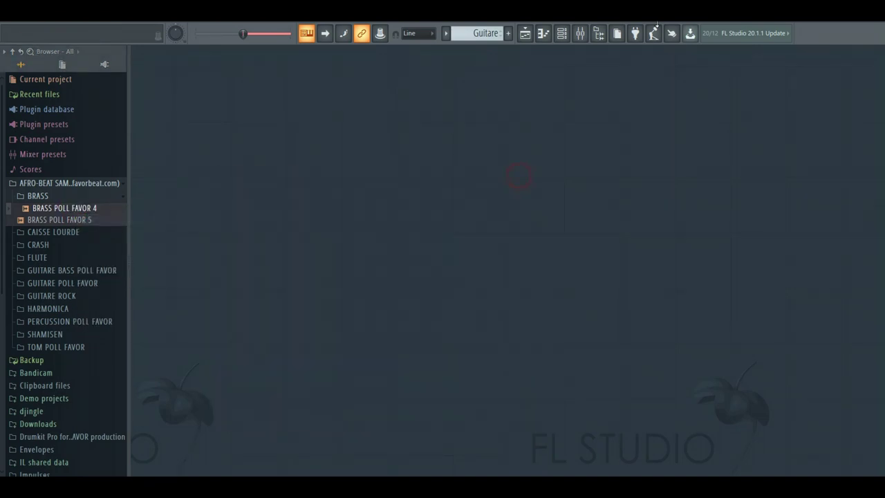
# - Route the selected brass channel to mixer track 1, GUITARE POLL FAVOR 3, and point out its effects before closing the mixer
pyautogui.click(579, 32)
pyautogui.click(192, 220)
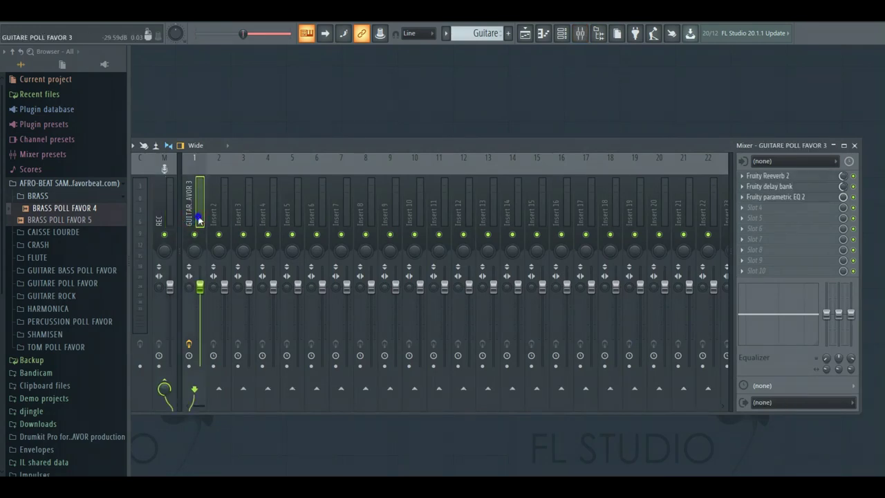
pyautogui.rightClick(202, 157)
pyautogui.moveTo(290, 243)
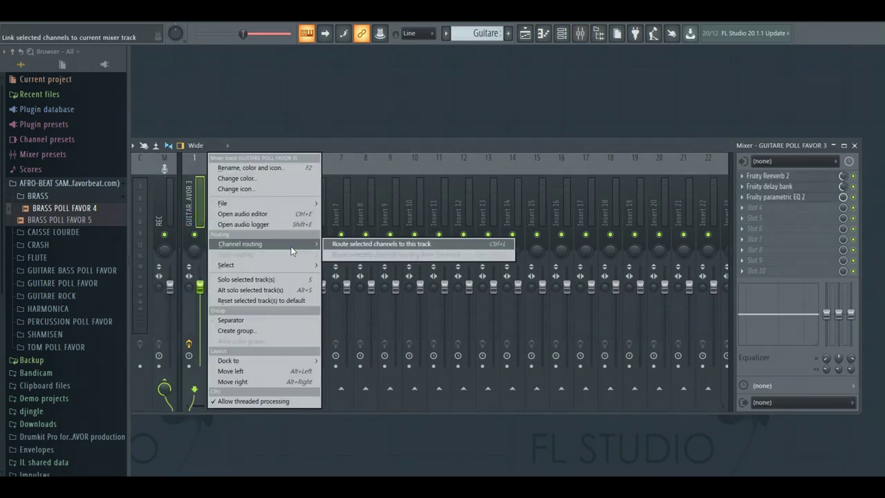
pyautogui.click(373, 242)
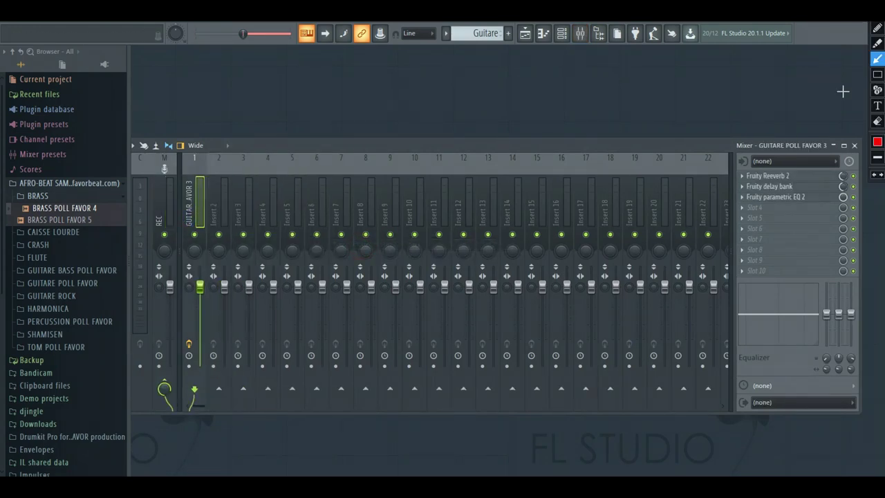
pyautogui.moveTo(834, 141)
pyautogui.mouseDown()
pyautogui.moveTo(827, 167)
pyautogui.moveTo(805, 188)
pyautogui.mouseUp()
pyautogui.press('Escape')
pyautogui.click(855, 145)
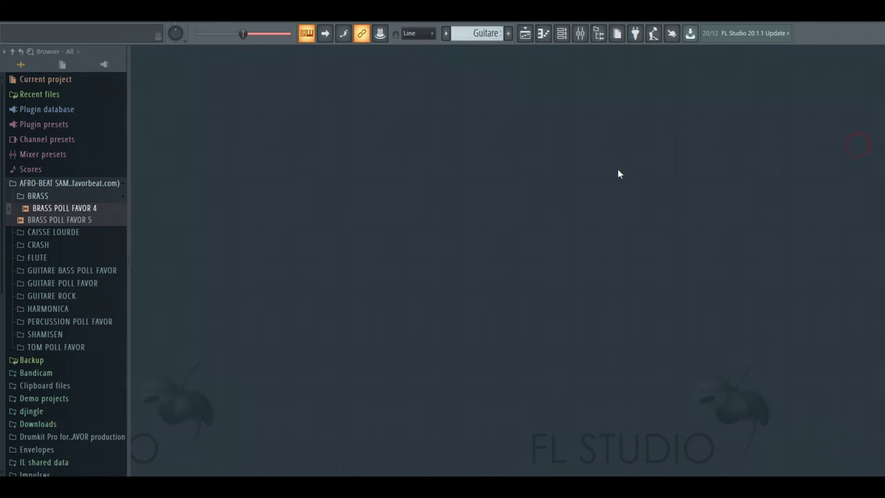
# - Play a short run of notes on the brass channel to hear it through the mixer effects
pyautogui.press('y')
pyautogui.press('r')
pyautogui.press('e')
pyautogui.press('y')
pyautogui.press('e')
# - Preview both samples in the CAISSE LOURDE folder
pyautogui.click(69, 233)
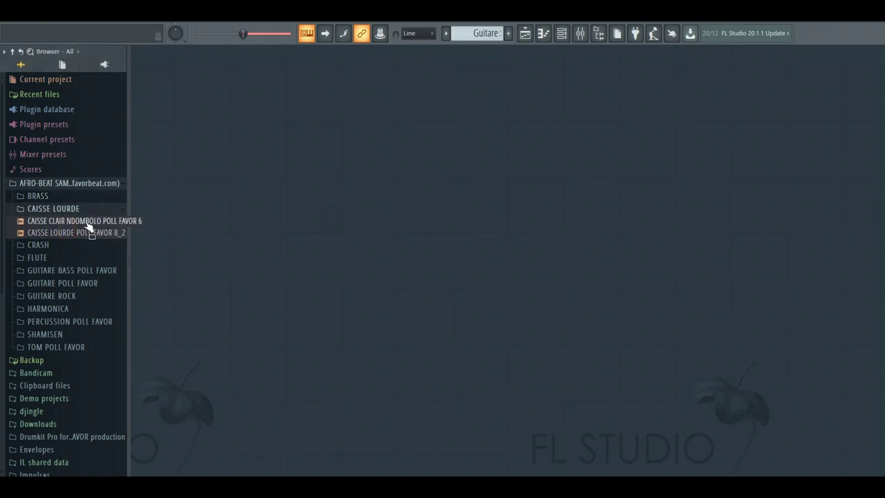
pyautogui.click(87, 221)
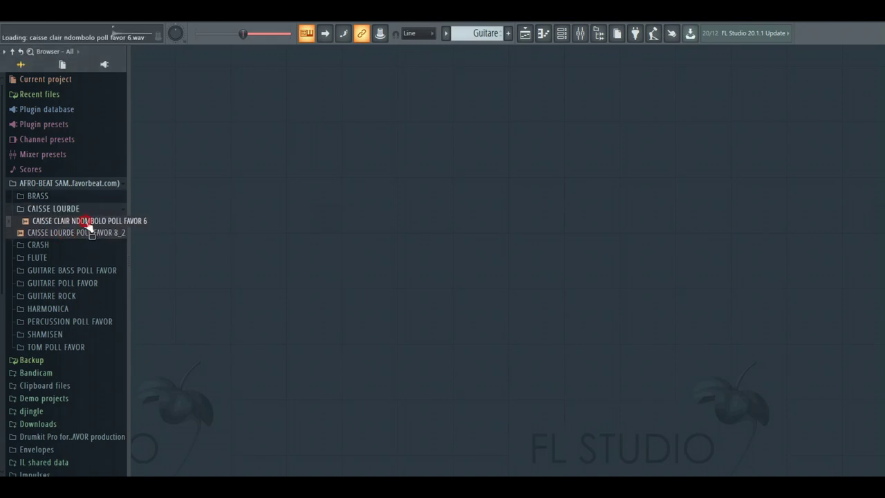
pyautogui.click(87, 234)
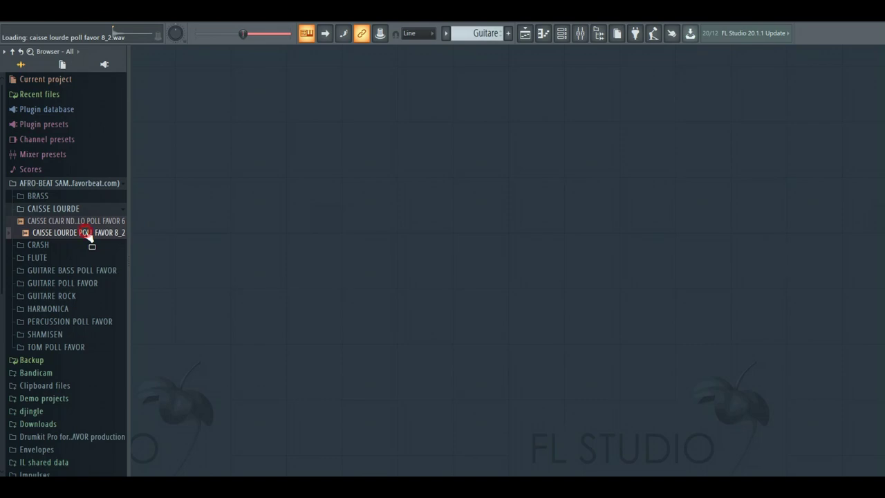
# - Unmute Track 2 in the playlist during playback, listen to the loop, and stop it
pyautogui.click(541, 34)
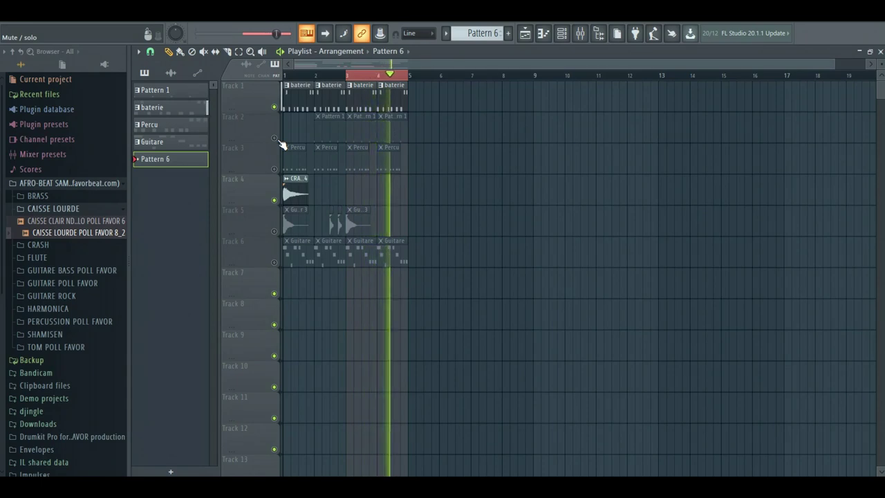
pyautogui.click(274, 138)
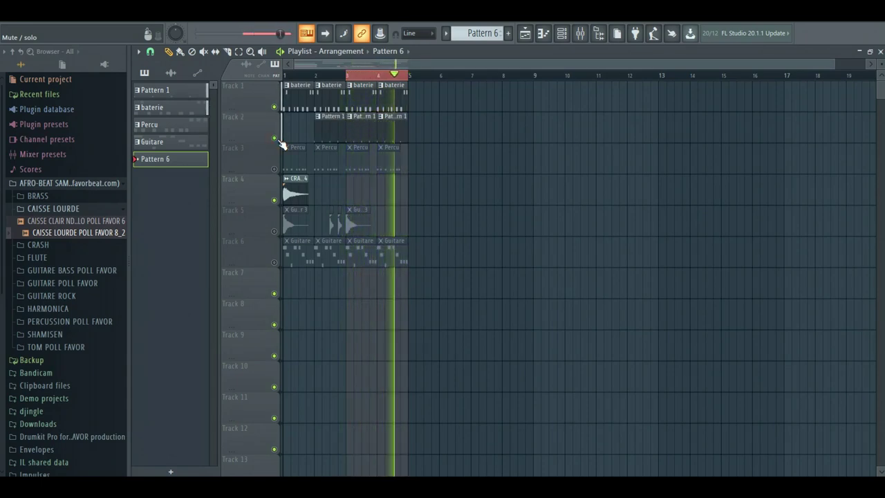
pyautogui.press('space')
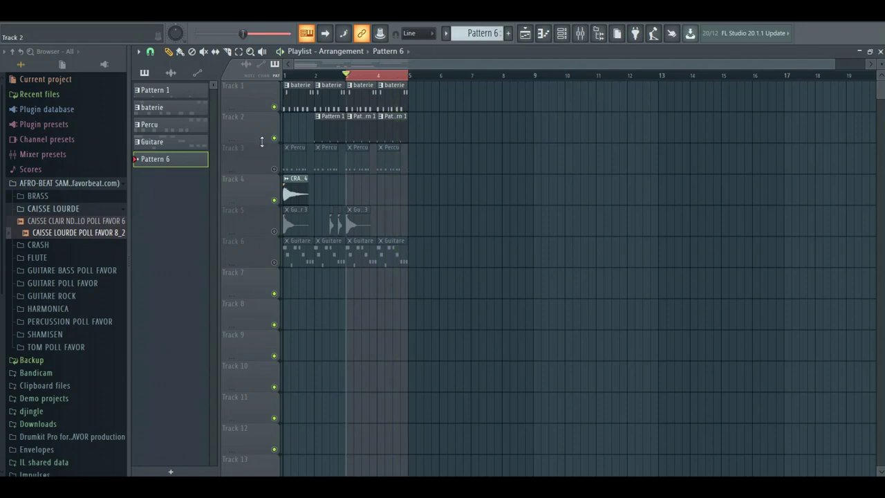
# - Preview CRASH POLL FAVOR 2 and CRASH POLL FAVOR 1 from the CRASH folder
pyautogui.click(35, 244)
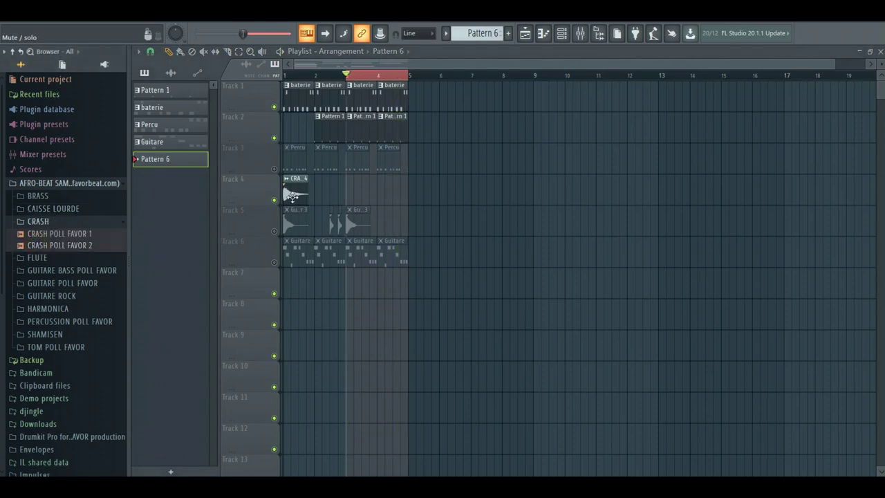
pyautogui.click(89, 245)
pyautogui.click(86, 233)
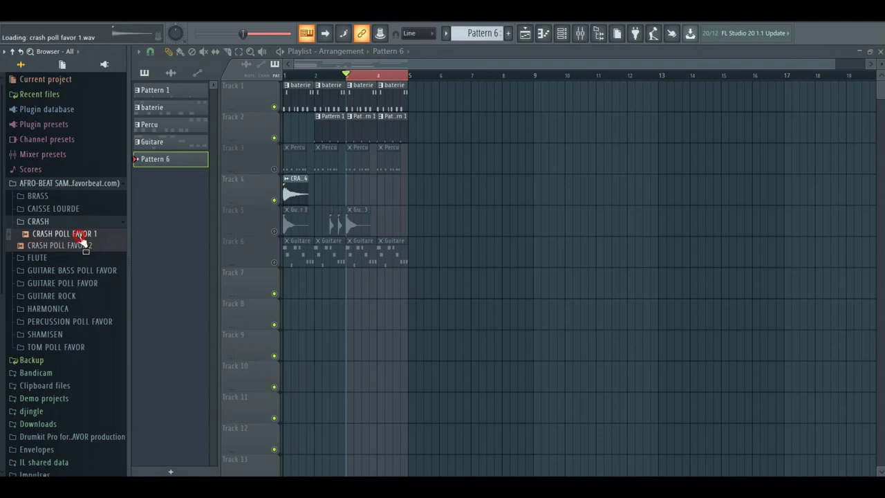
# - Play the playlist arrangement from bar 1 to hear the crash with the drums, and stop playback
pyautogui.click(289, 76)
pyautogui.press('space')
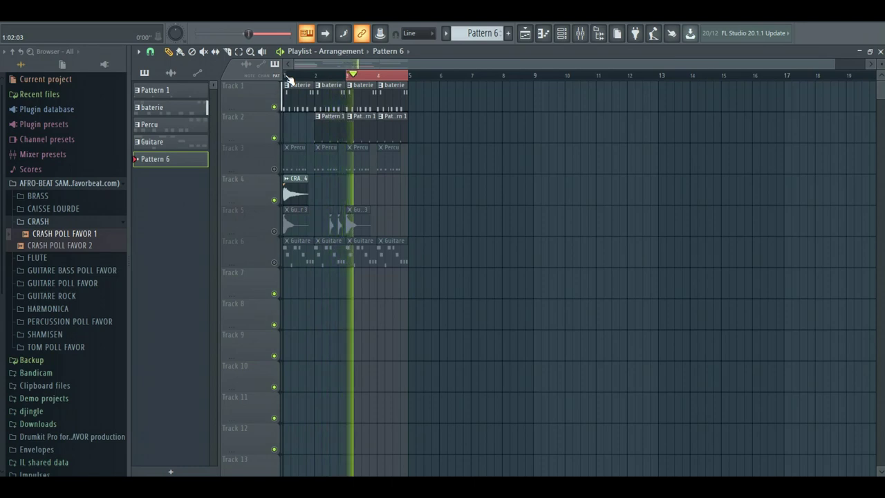
pyautogui.press('space')
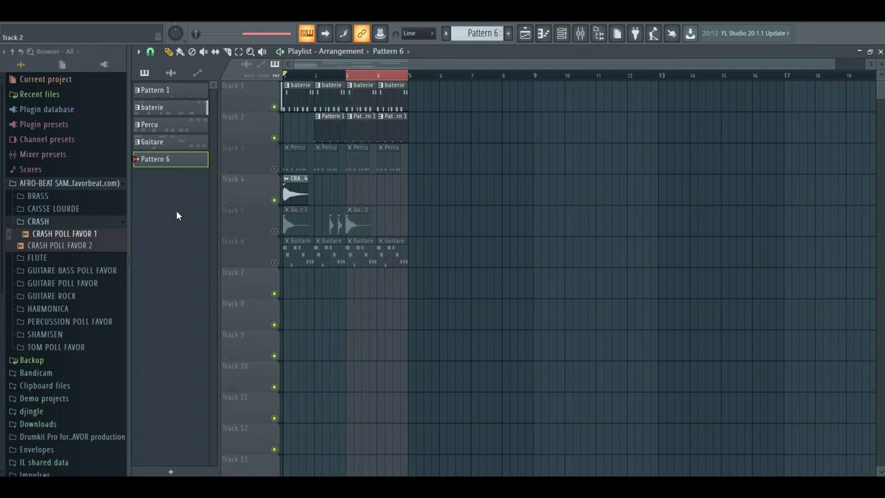
# - Preview FLUTE POLL FAVOR 2 from the FLUTE folder and load it into a new channel
pyautogui.click(76, 257)
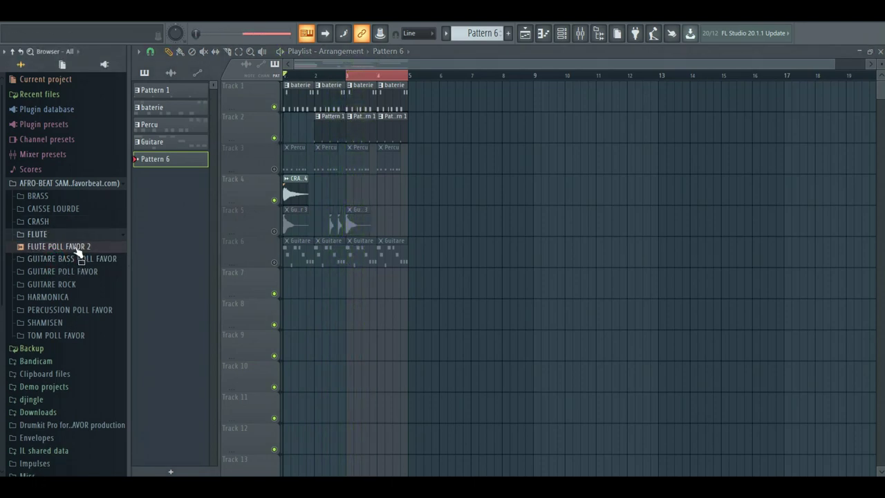
pyautogui.click(76, 248)
pyautogui.rightClick(78, 247)
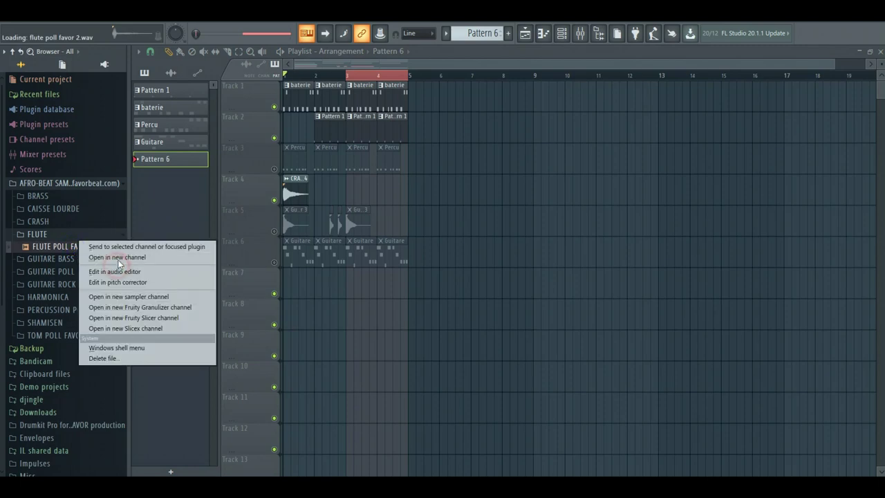
pyautogui.click(118, 260)
# - Route the new flute channel to mixer track 1, close the open windows, and play a note on it
pyautogui.click(580, 33)
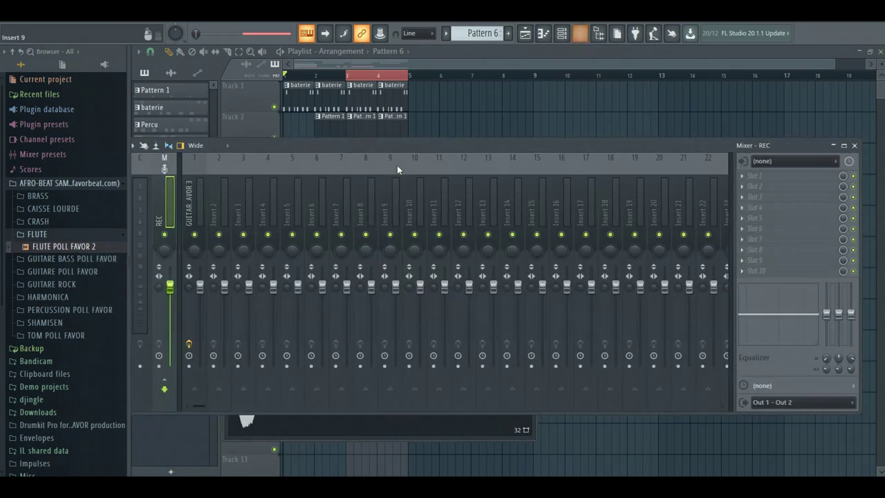
pyautogui.rightClick(198, 211)
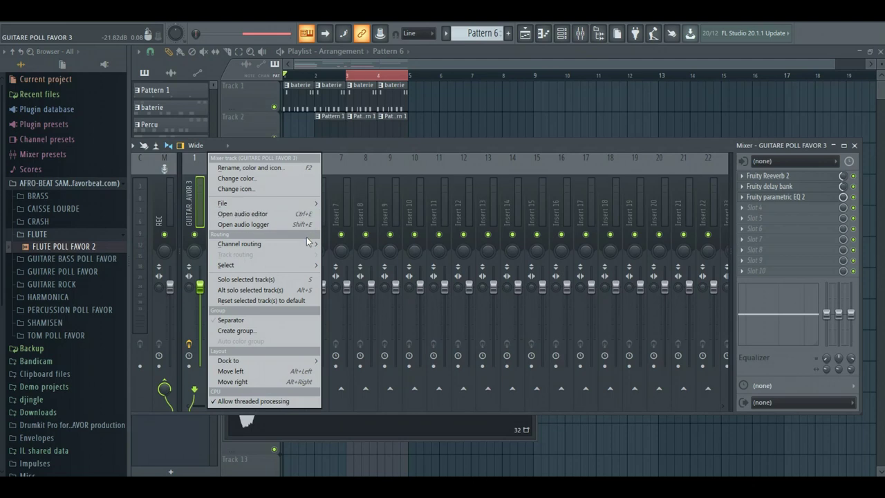
pyautogui.moveTo(306, 243)
pyautogui.click(346, 244)
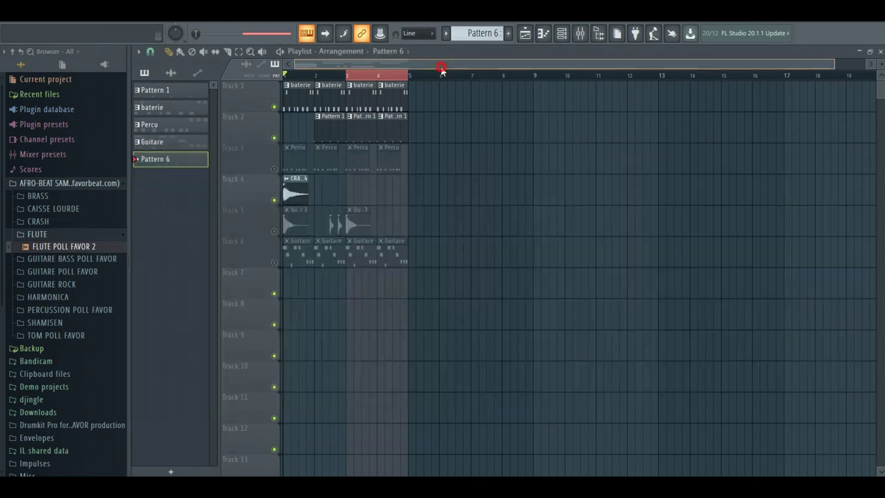
pyautogui.click(441, 66)
pyautogui.press('w')
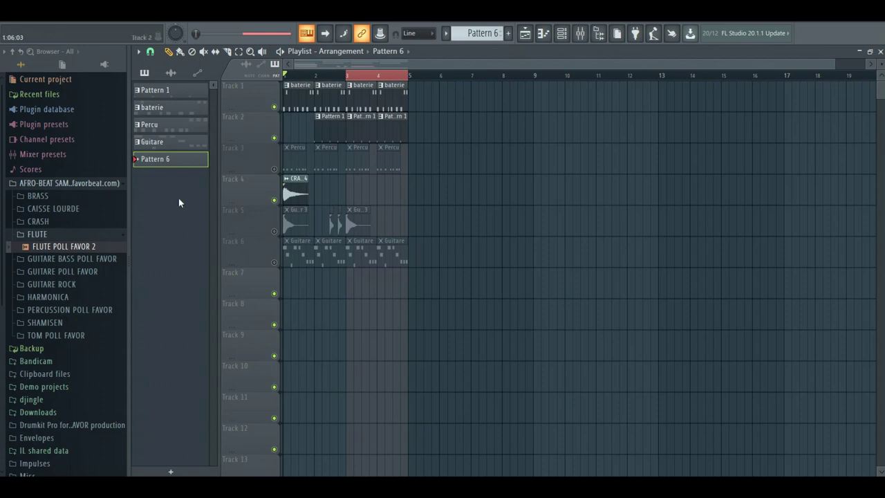
# - Preview Guitare Bass Poll Favor 4 and Guitare Bass Poll Favor 1 from the GUITARE BASS POLL FAVOR folder
pyautogui.click(110, 259)
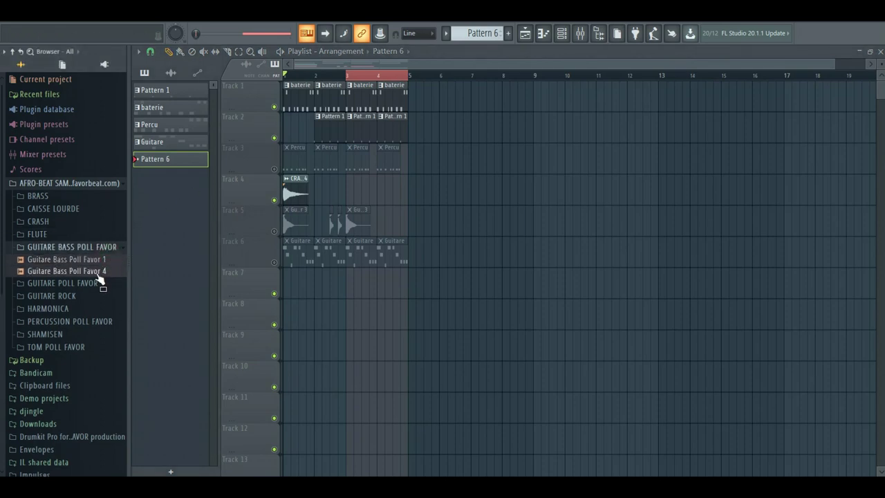
pyautogui.click(102, 271)
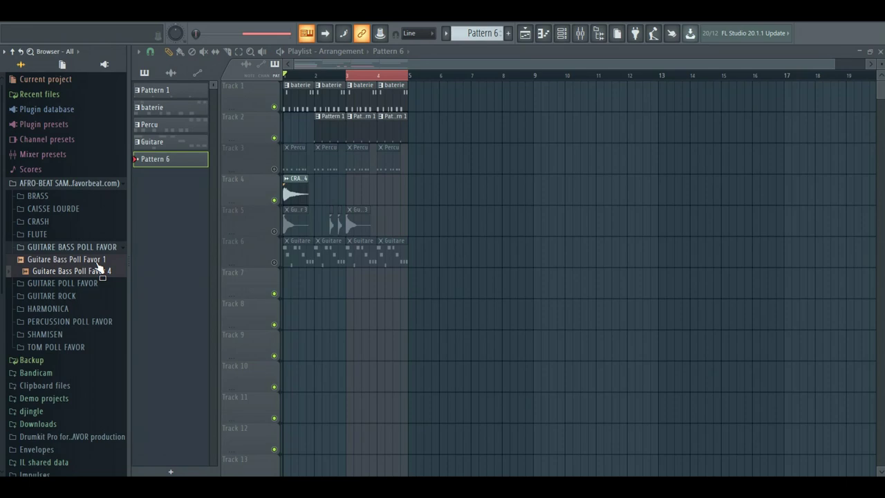
pyautogui.click(99, 260)
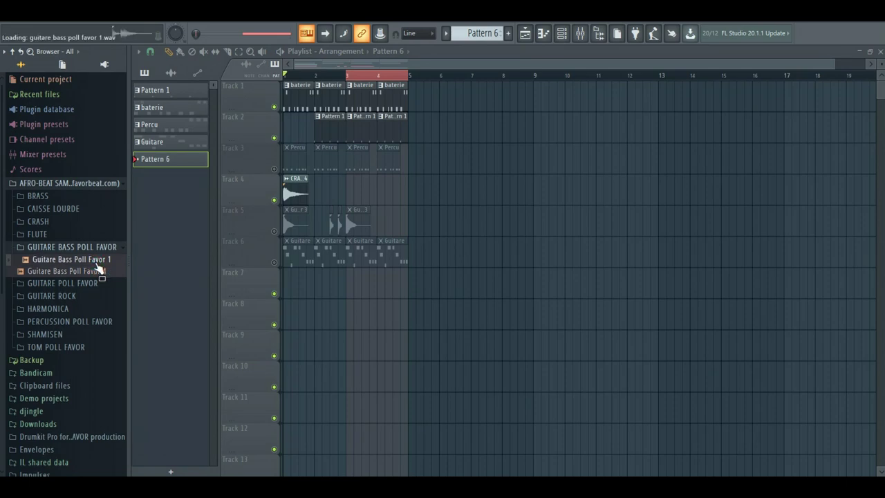
# - Preview GUITARE POLL FAVOR 1 and 2 from the GUITARE POLL FAVOR folder
pyautogui.click(92, 283)
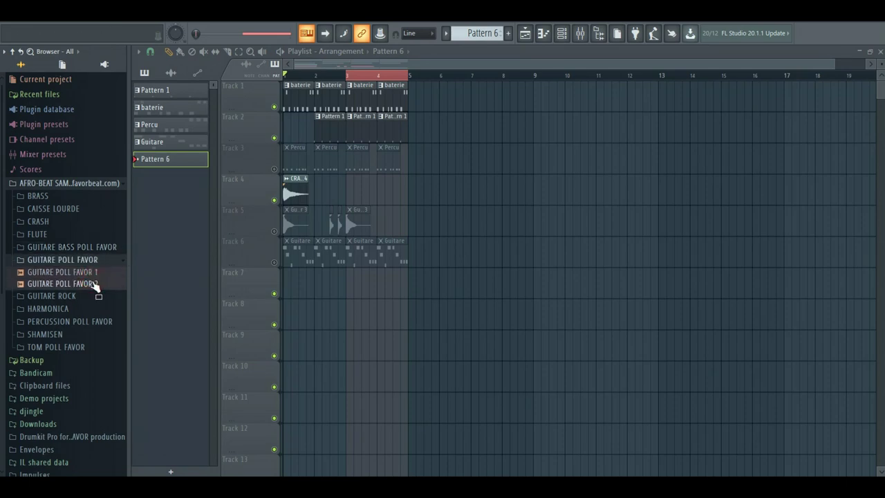
pyautogui.click(95, 274)
pyautogui.click(92, 284)
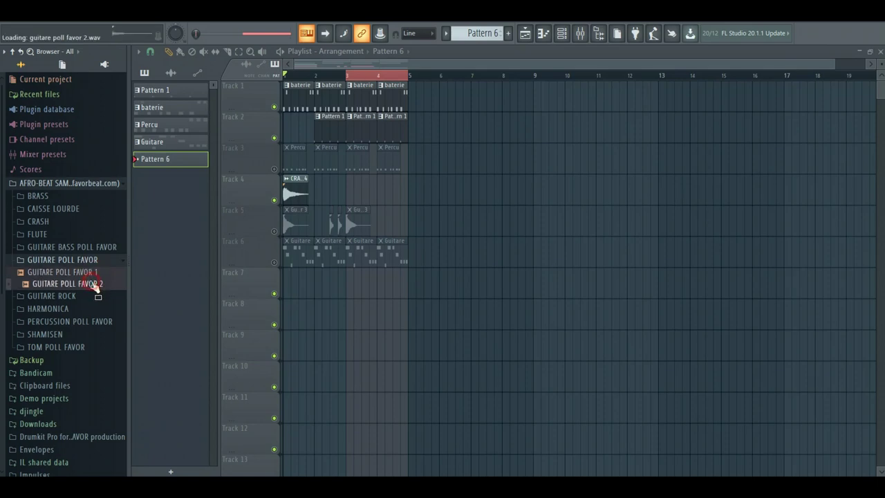
pyautogui.click(93, 275)
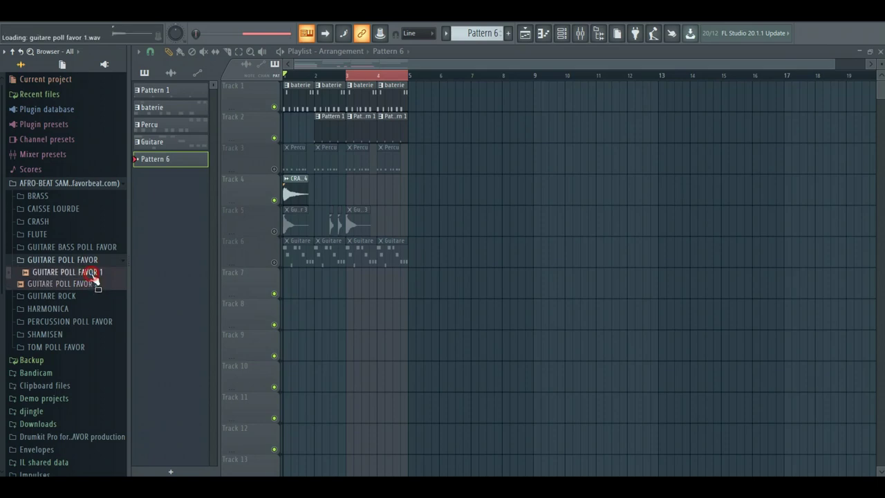
# - Select the GUITAR..AVOR 4 channel in the channel rack and play several notes on it
pyautogui.click(543, 34)
pyautogui.click(561, 33)
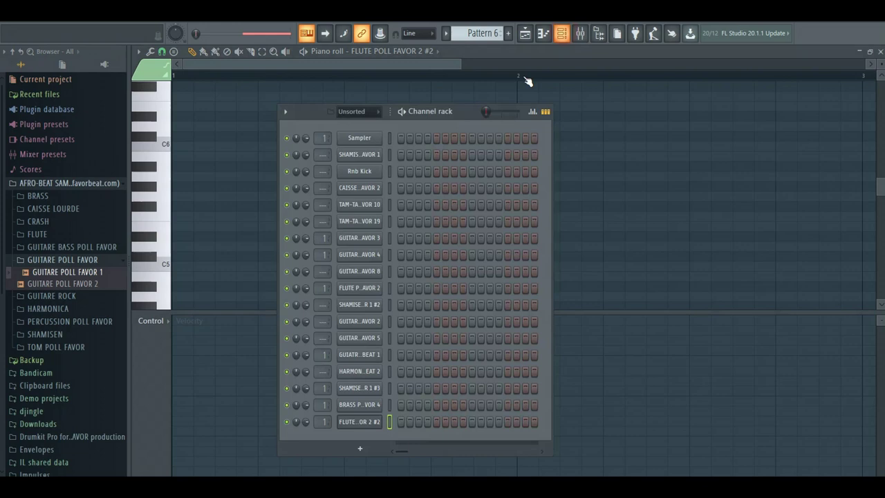
pyautogui.click(389, 249)
pyautogui.press('o')
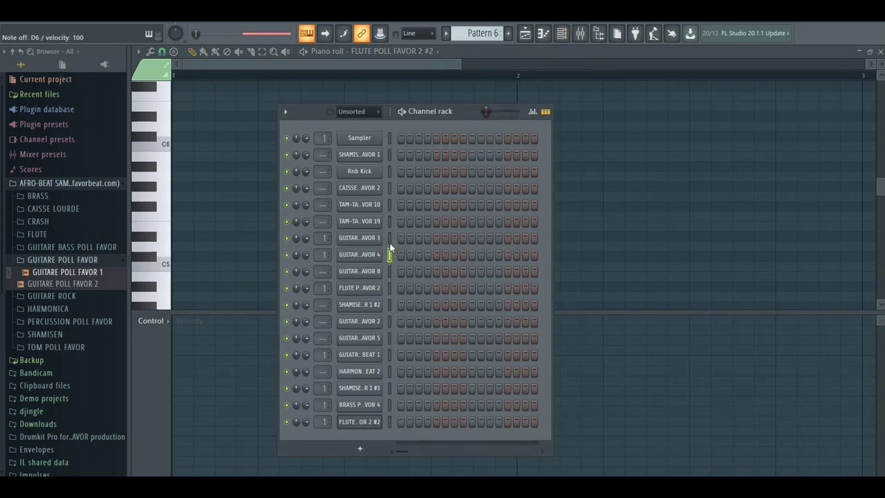
pyautogui.press('m')
pyautogui.press('n')
pyautogui.press('c')
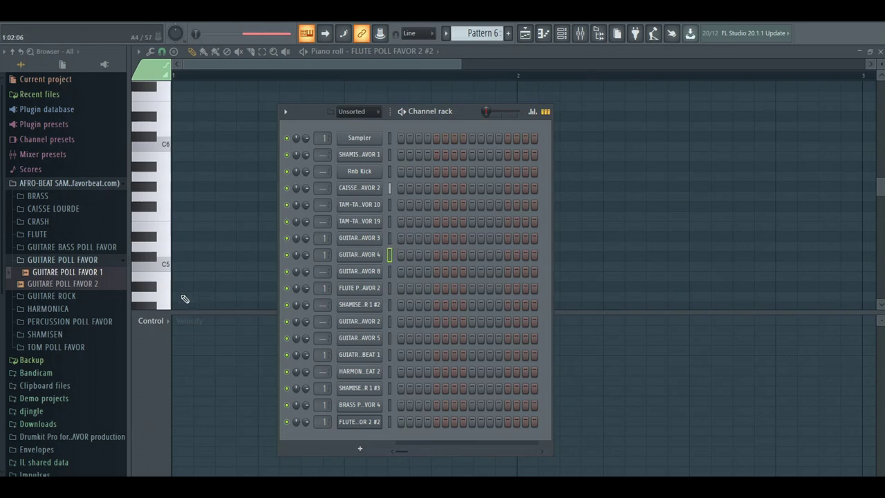
# - Preview GUIATRE ROCK POLL FAVOR BEAT 1 from the GUITARE ROCK folder and bring up its loading options
pyautogui.click(73, 296)
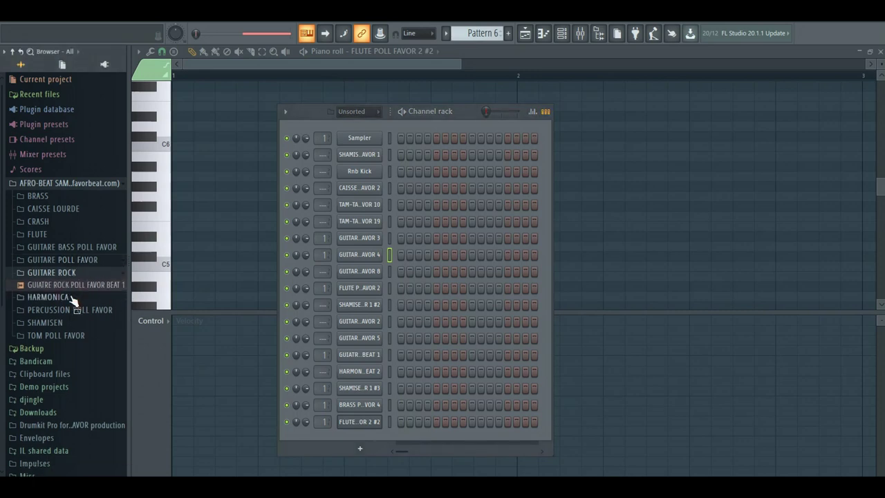
pyautogui.click(73, 287)
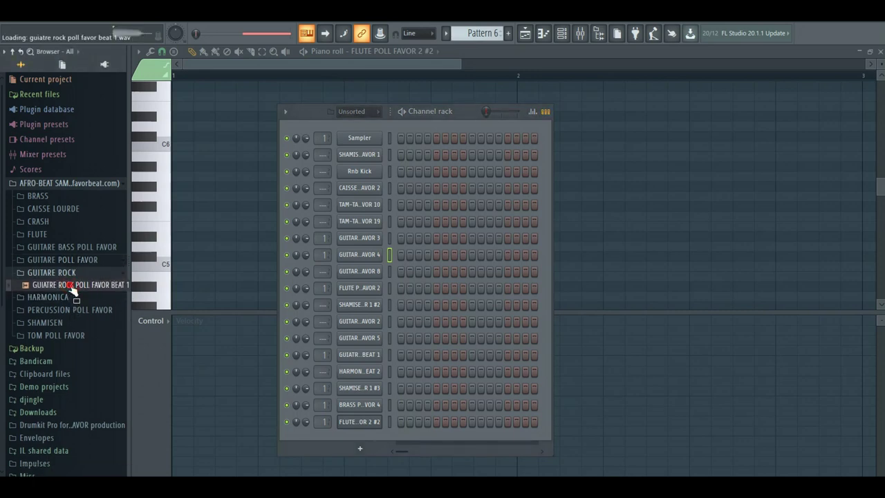
pyautogui.rightClick(72, 287)
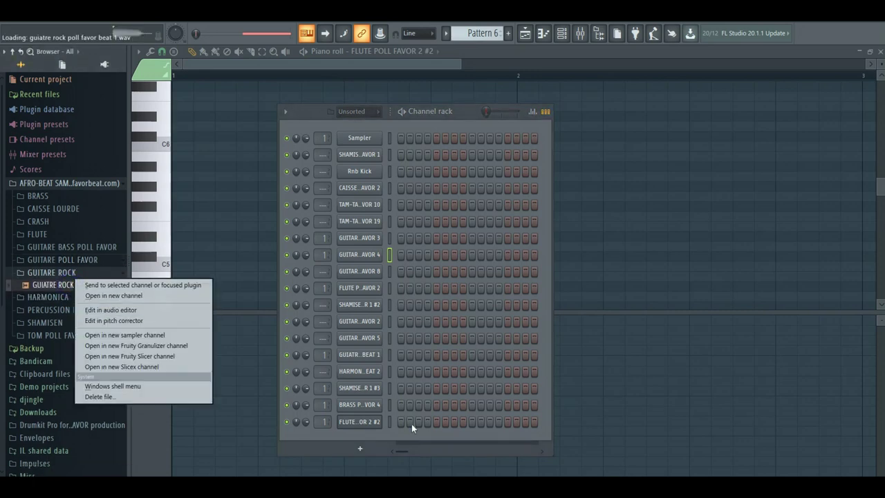
# - Select the GUIATR..BEAT 1 channel in the channel rack and play notes on it
pyautogui.click(388, 342)
pyautogui.click(389, 354)
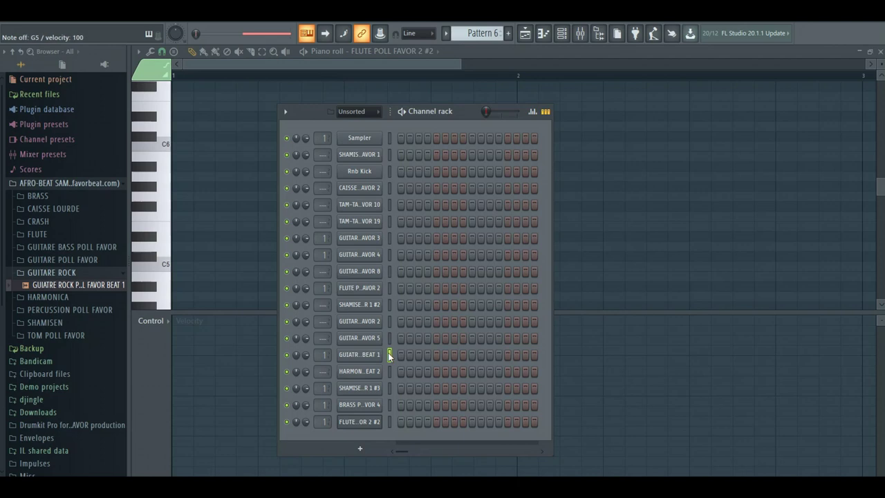
pyautogui.press('e')
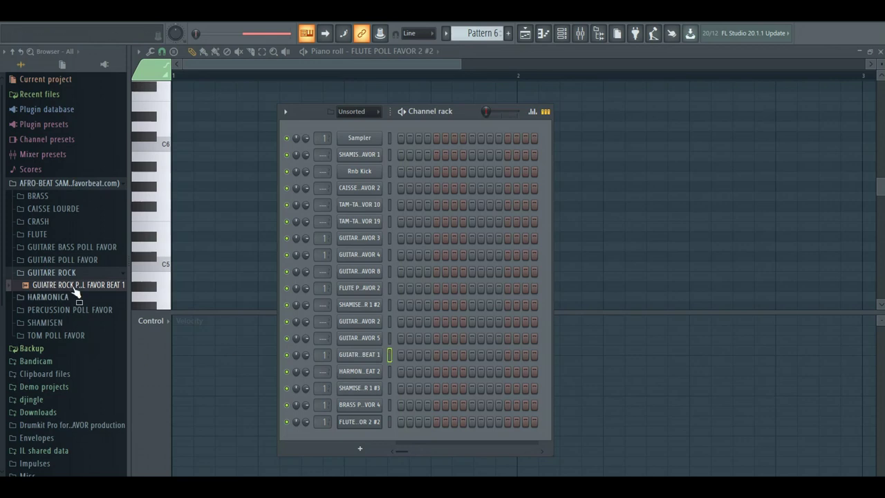
# - Preview HARMONICA POLL FAVOR BEAT 2 from the HARMONICA folder and every sample in the PERCUSSION POLL FAVOR folder, from CLAV-POLL FAVOR 1 to TAM-TAM POLL FAVOR 10
pyautogui.click(45, 296)
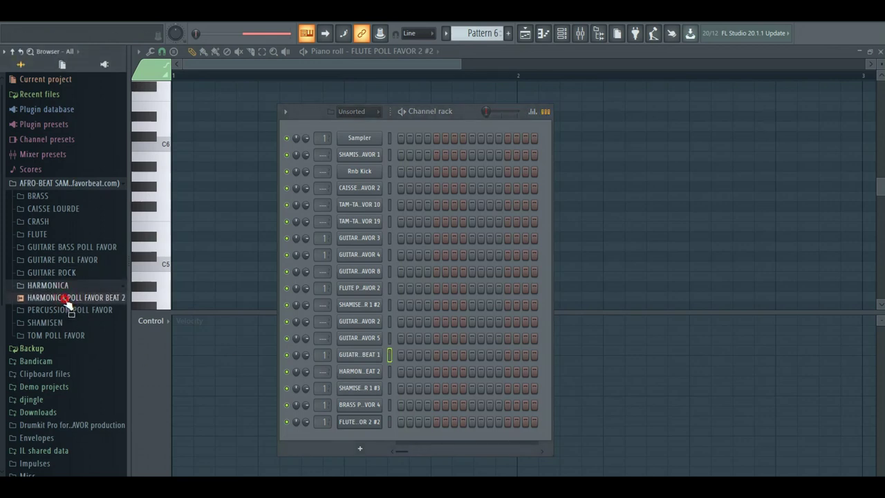
pyautogui.click(66, 298)
pyautogui.click(66, 310)
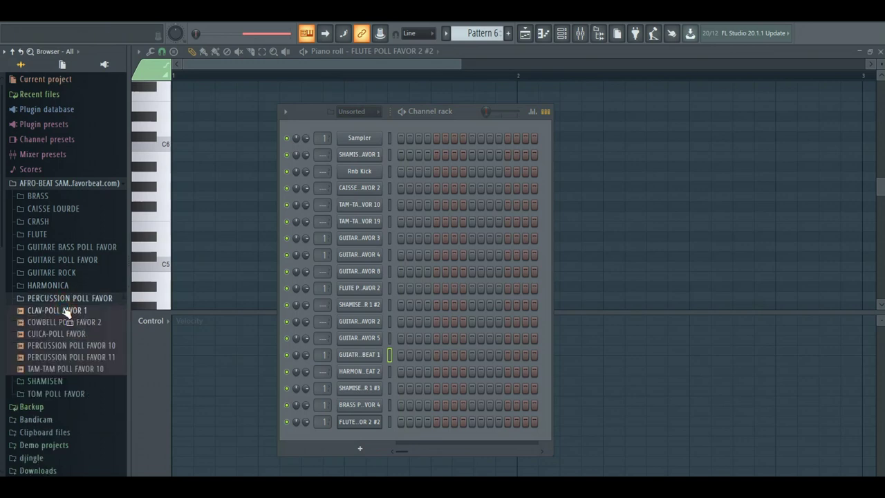
pyautogui.click(65, 312)
pyautogui.click(65, 321)
pyautogui.click(67, 333)
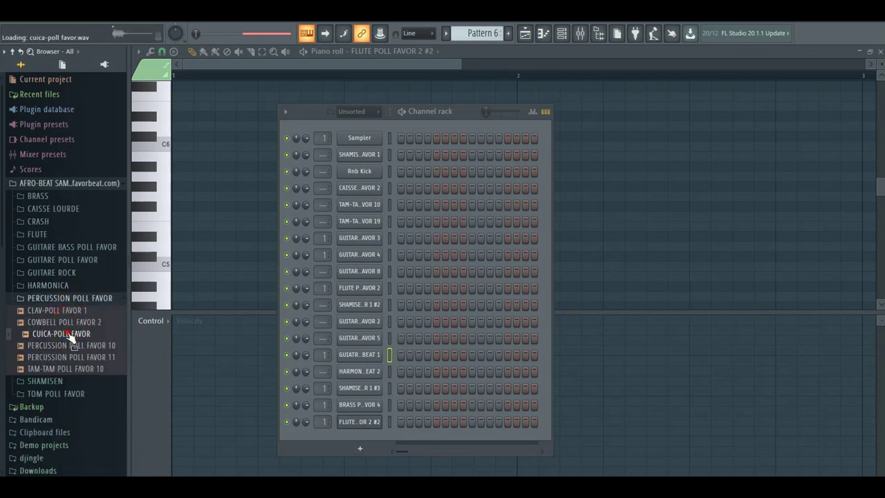
pyautogui.click(69, 345)
pyautogui.click(69, 357)
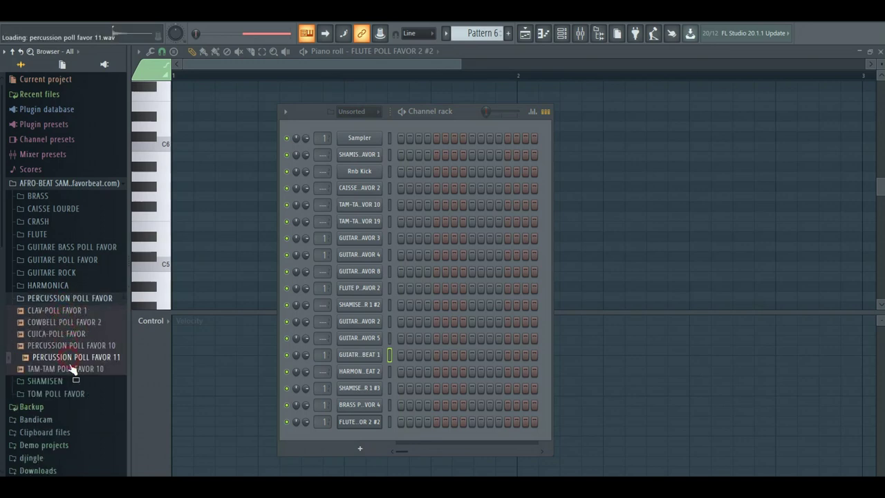
pyautogui.click(69, 368)
# - Preview SHAMISEN POLL FAVOR 1 from the SHAMISEN folder and play a series of notes on the SHAMISE..R 1 #3 channel
pyautogui.click(72, 381)
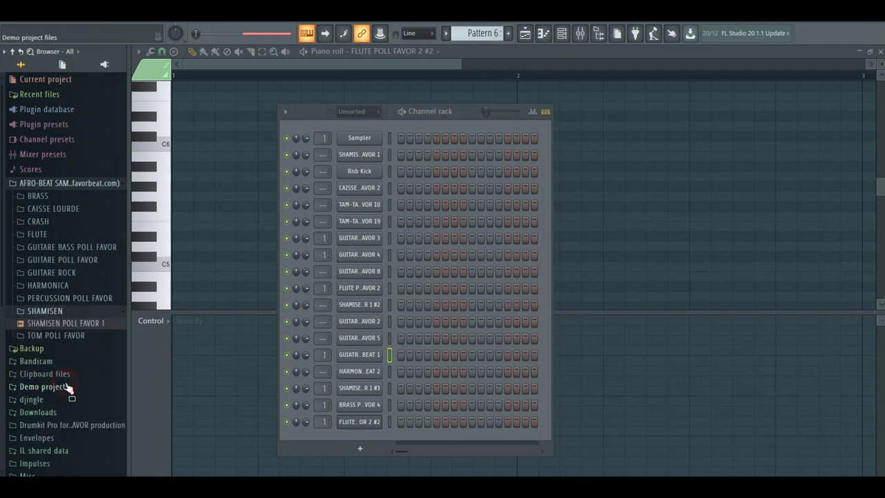
pyautogui.click(61, 324)
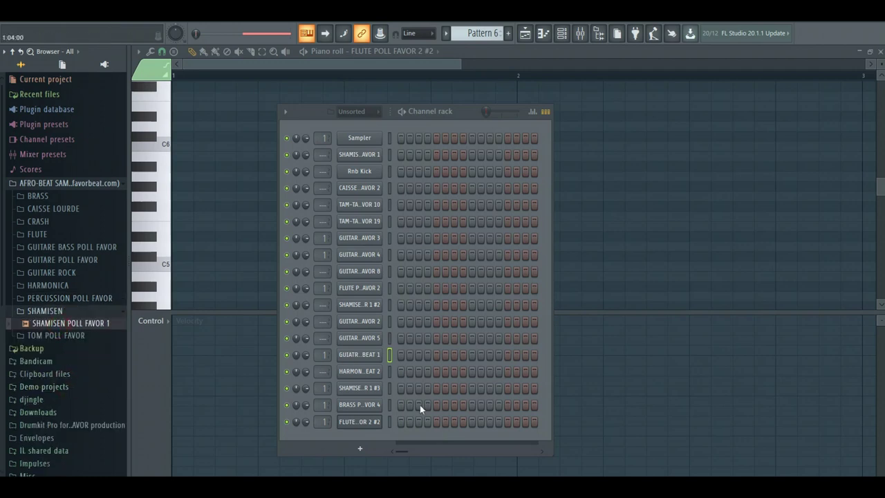
pyautogui.click(389, 390)
pyautogui.press('q')
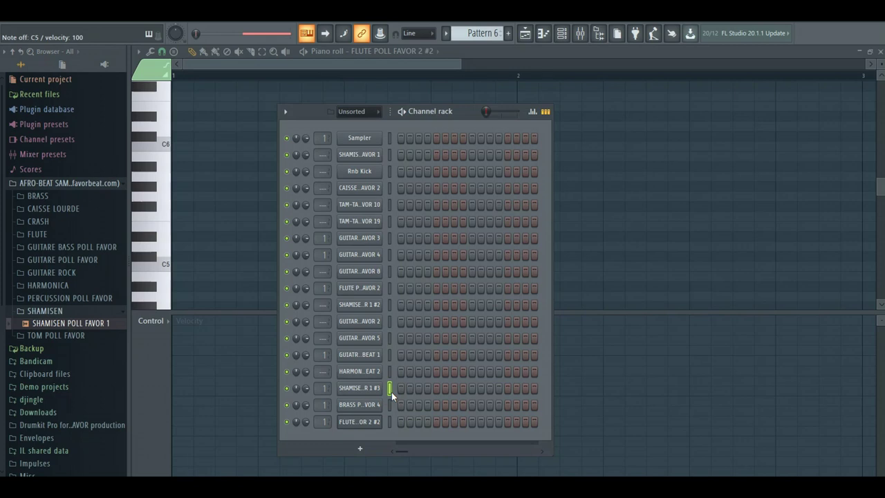
pyautogui.press('t')
pyautogui.press('w')
pyautogui.press('x')
pyautogui.press('n')
pyautogui.press('q')
pyautogui.press('n')
pyautogui.press('q')
pyautogui.press('n')
pyautogui.press('q')
pyautogui.press('q')
pyautogui.press('n')
pyautogui.press('n')
pyautogui.press('q')
# - Preview TOM POLL FAVOR 3 and TOM POLL FAVOR 4 from the TOM POLL FAVOR folder
pyautogui.click(56, 335)
pyautogui.moveTo(62, 335); pyautogui.dragTo(63, 339)
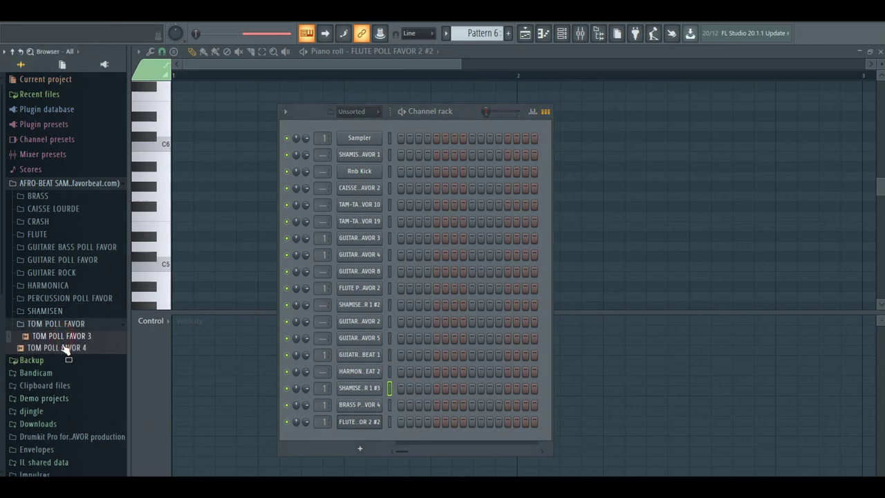
pyautogui.click(63, 347)
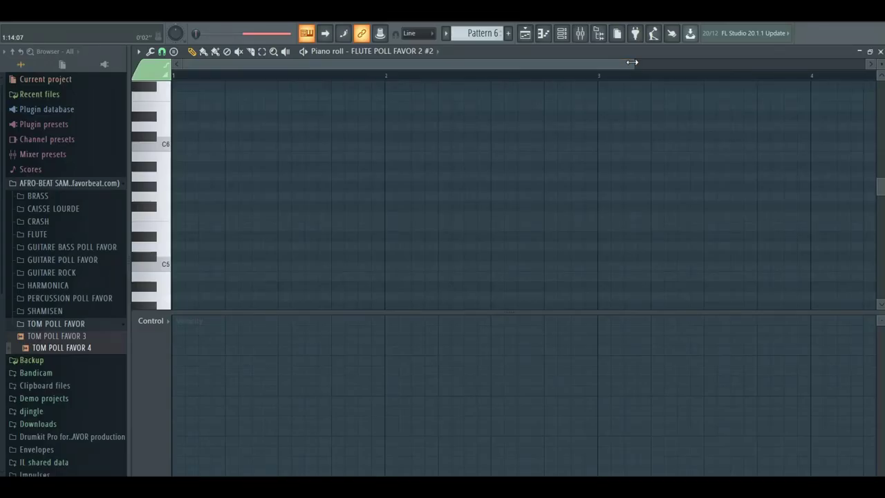
pyautogui.moveTo(631, 62); pyautogui.dragTo(648, 61)
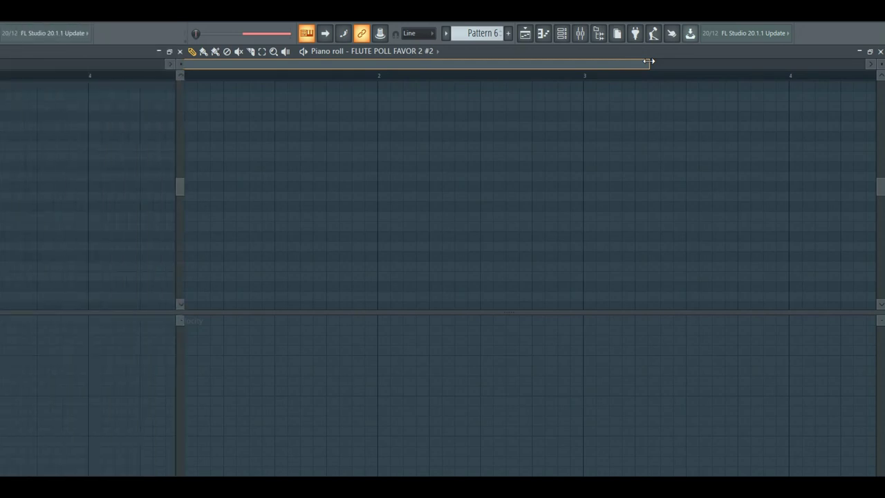